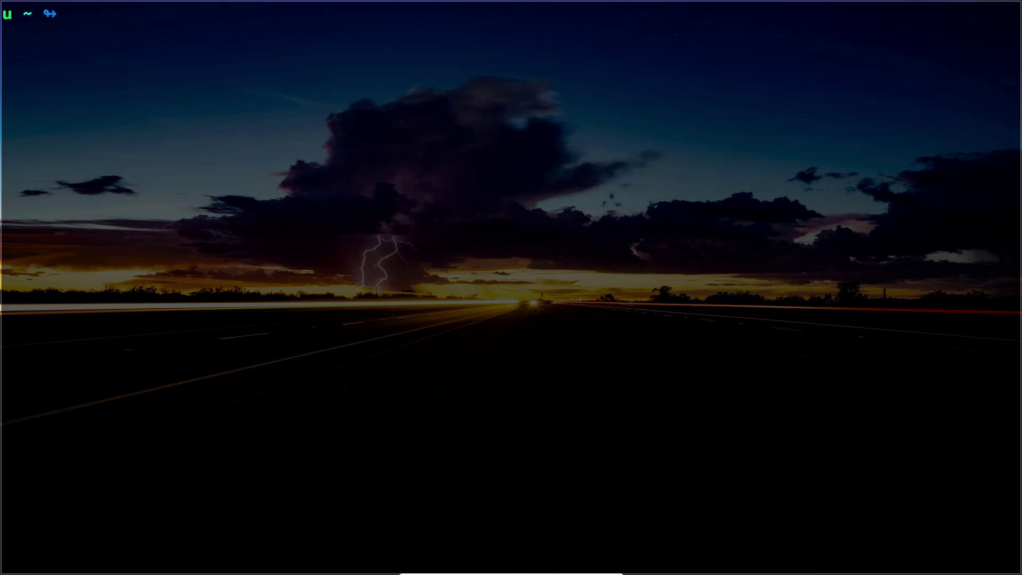
{"action": "type", "text": "git clone https://aur.archlinux.org/pacman-git.git"}
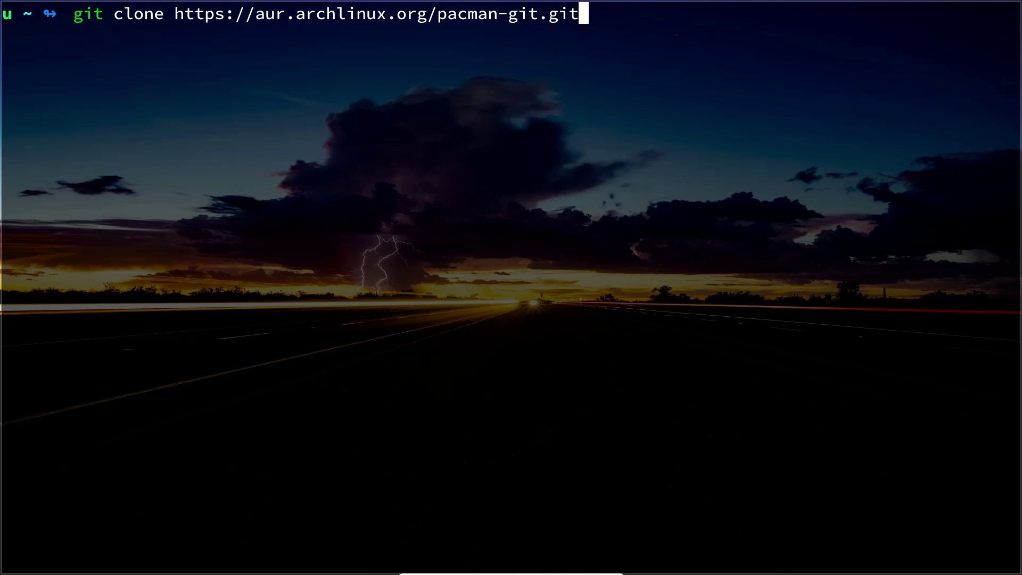
Step: Discard the clone command, enter pacman-git and list its PKGBUILD and built package archives
{"action": "key", "text": "Left"}
{"action": "key", "text": "Left"}
{"action": "key", "text": "Left"}
{"action": "key", "text": "Left"}
{"action": "key", "text": "Left"}
{"action": "key", "text": "Left"}
{"action": "key", "text": "Left"}
{"action": "key", "text": "Left"}
{"action": "key", "text": "Left"}
{"action": "key", "text": "Left"}
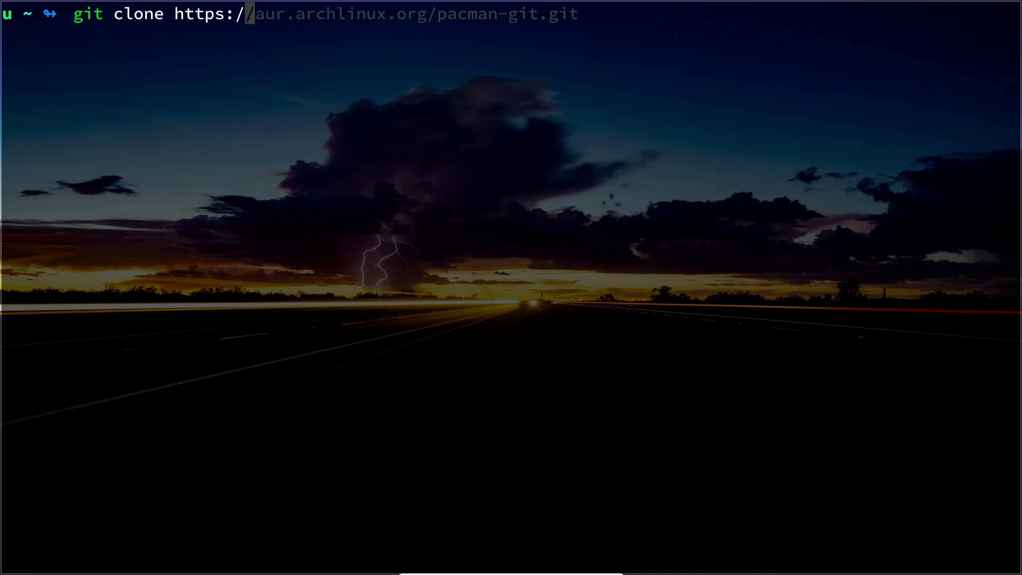
{"action": "key", "text": "Left"}
{"action": "key", "text": "Left"}
{"action": "key", "text": "Left"}
{"action": "key", "text": "Left"}
{"action": "key", "text": "Left"}
{"action": "key", "text": "Left"}
{"action": "key", "text": "ctrl+c"}
{"action": "type", "text": "cd"}
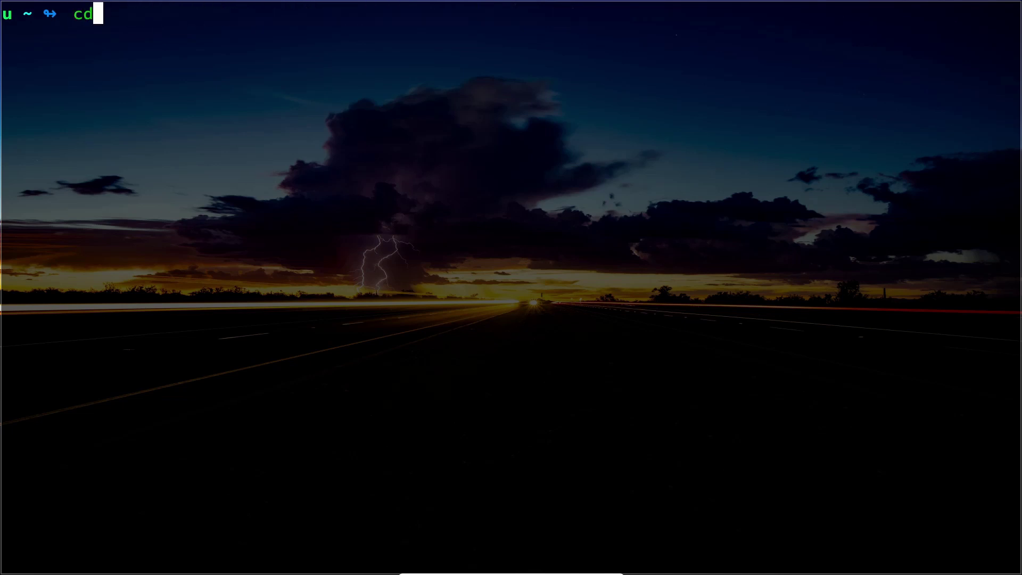
{"action": "type", "text": " pac"}
{"action": "key", "text": "Tab"}
{"action": "key", "text": "Return"}
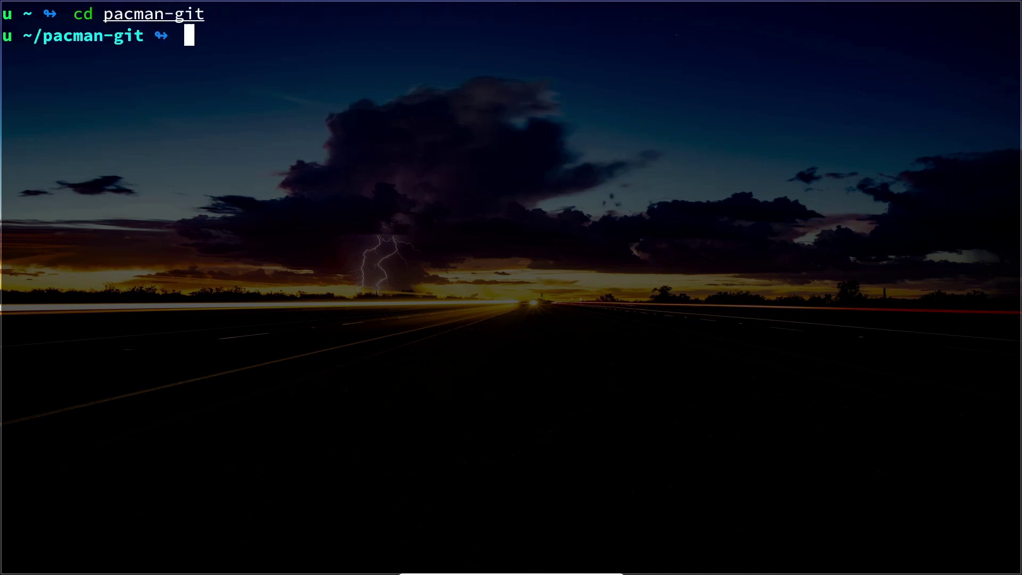
{"action": "type", "text": "ls"}
{"action": "key", "text": "Return"}
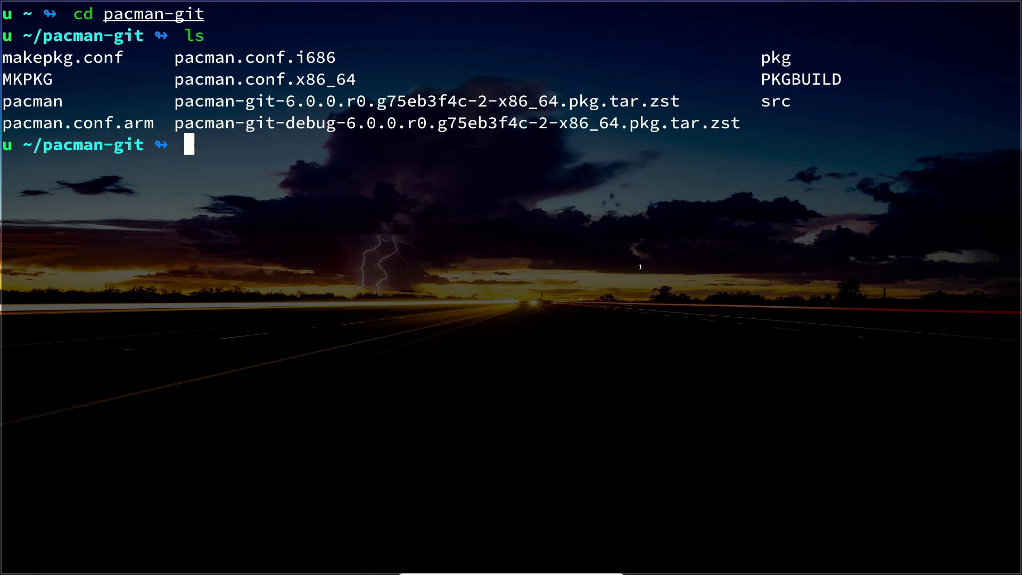
{"action": "type", "text": "mak"}
{"action": "type", "text": "e"}
Step: Run makepkg -si and confirm reinstalling pacman-git and pacman-git-debug 6.0.0
{"action": "key", "text": "BackSpace"}
{"action": "type", "text": "p"}
{"action": "type", "text": "pkf"}
{"action": "key", "text": "BackSpace"}
{"action": "key", "text": "BackSpace"}
{"action": "type", "text": "g "}
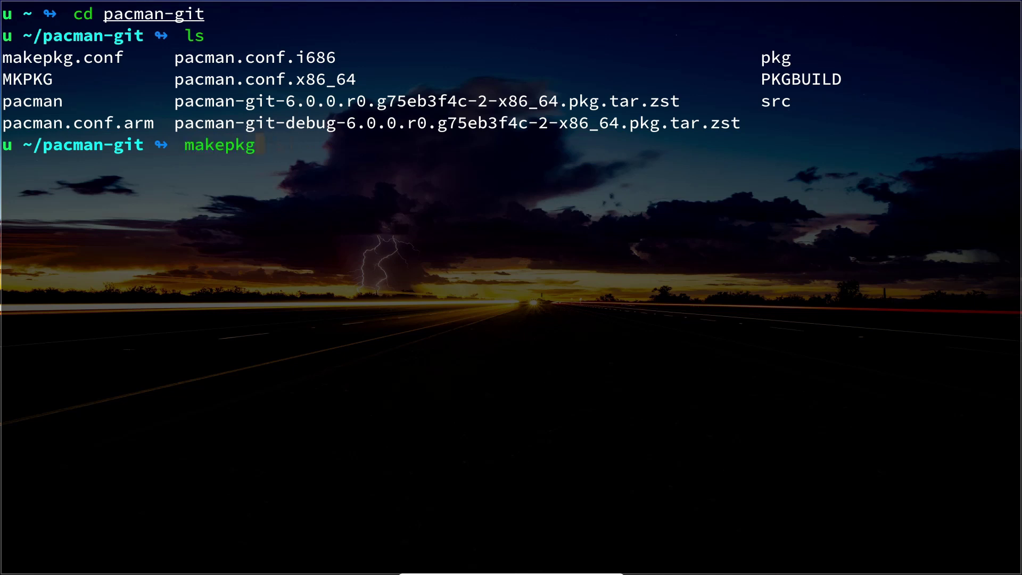
{"action": "type", "text": "-si"}
{"action": "key", "text": "Return"}
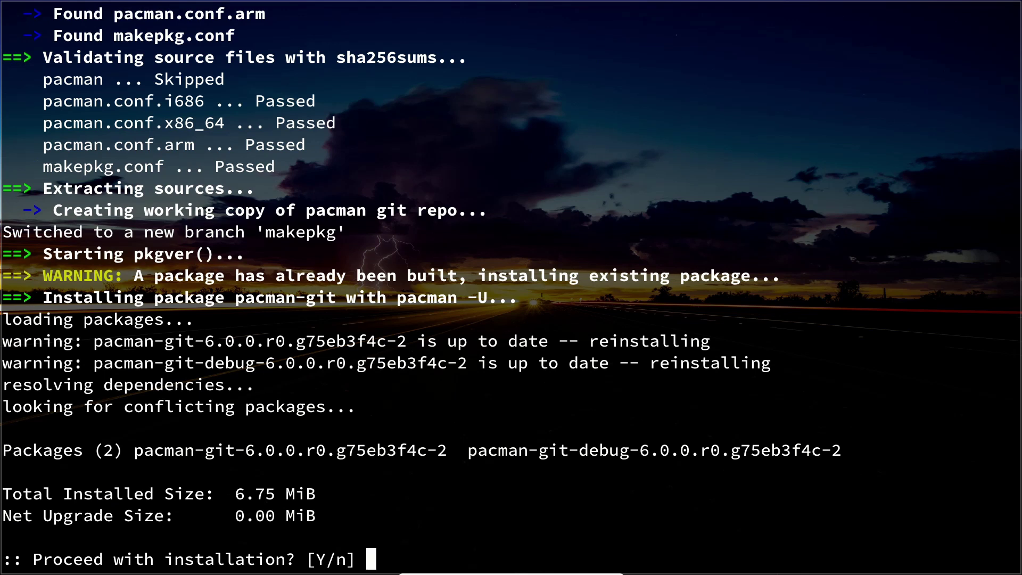
{"action": "type", "text": "y"}
{"action": "key", "text": "Return"}
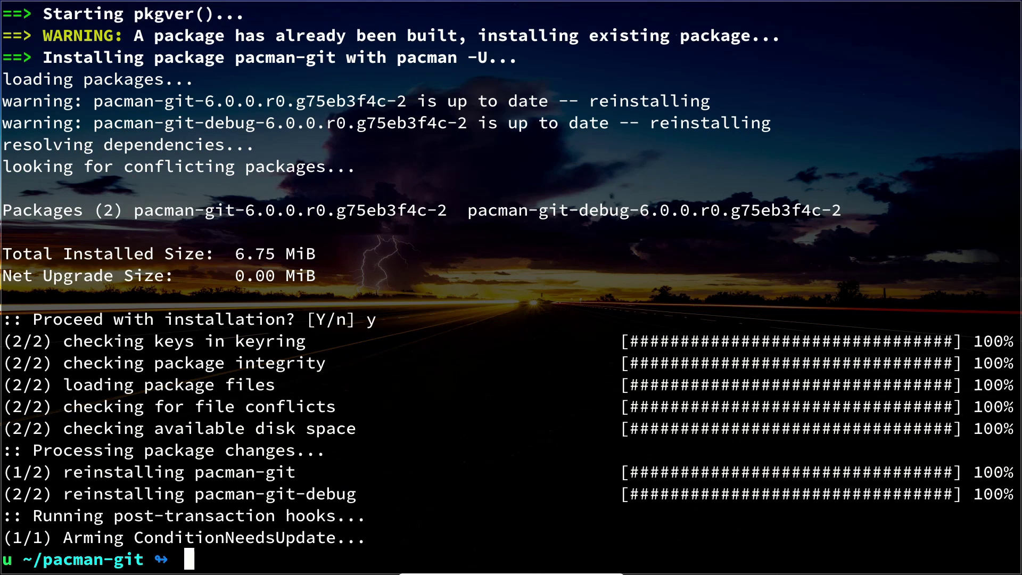
Step: Clear the screen, run sudo pacman -Syyu and accept downloading the 51 upgraded packages
{"action": "key", "text": "ctrl+l"}
{"action": "type", "text": "sudo pa"}
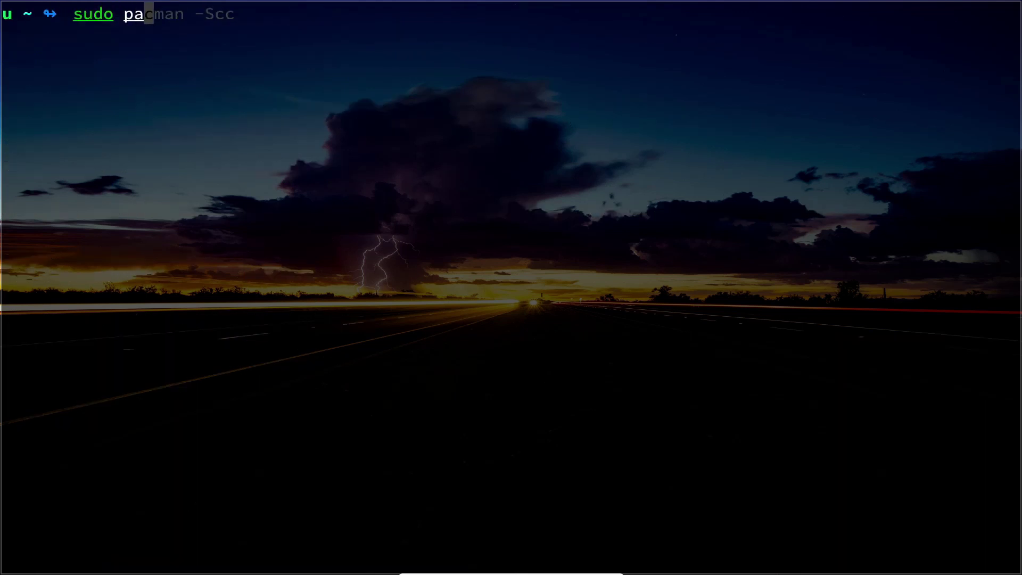
{"action": "type", "text": "cman -S"}
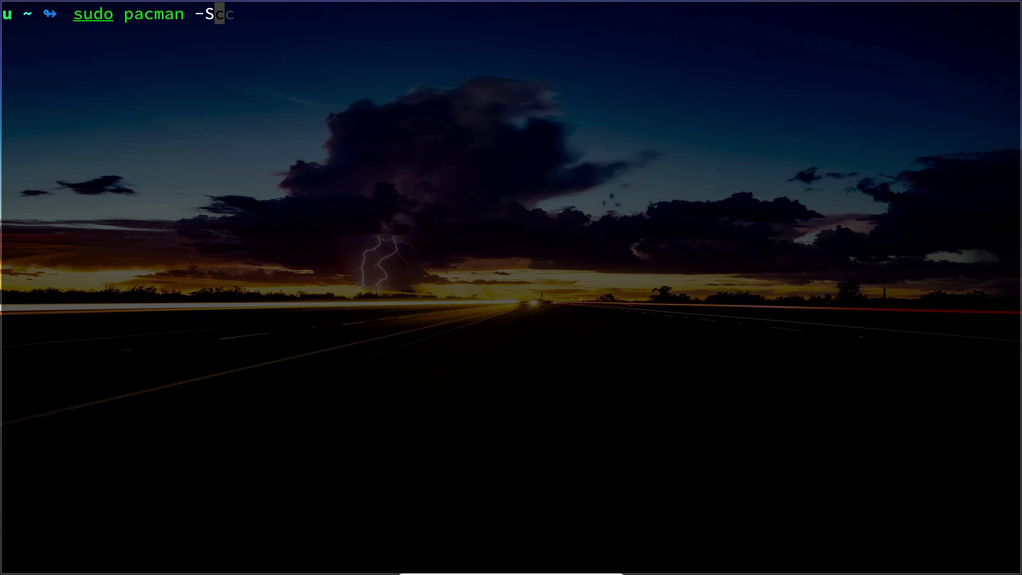
{"action": "type", "text": "yyu"}
{"action": "key", "text": "Return"}
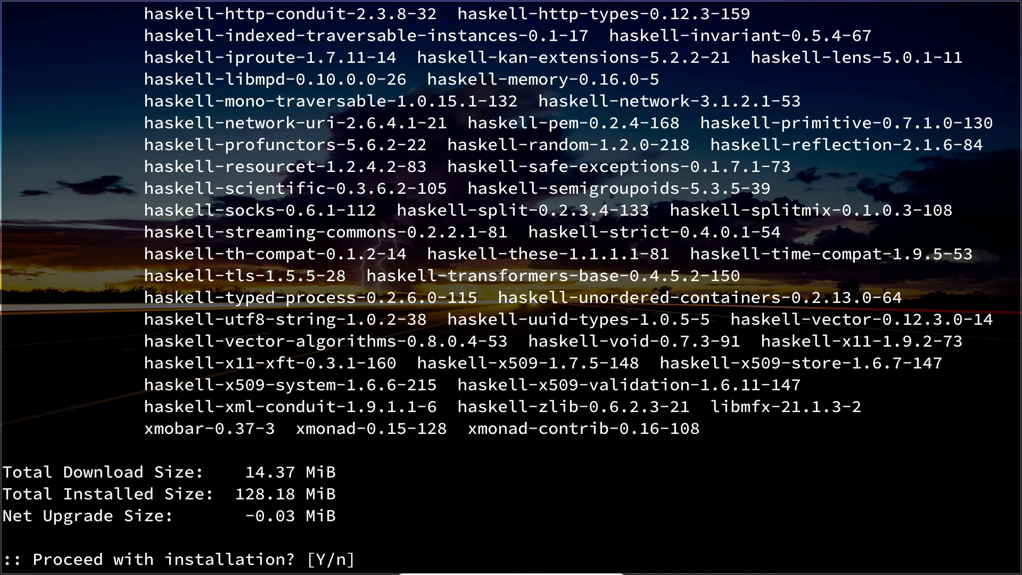
{"action": "key", "text": "Return"}
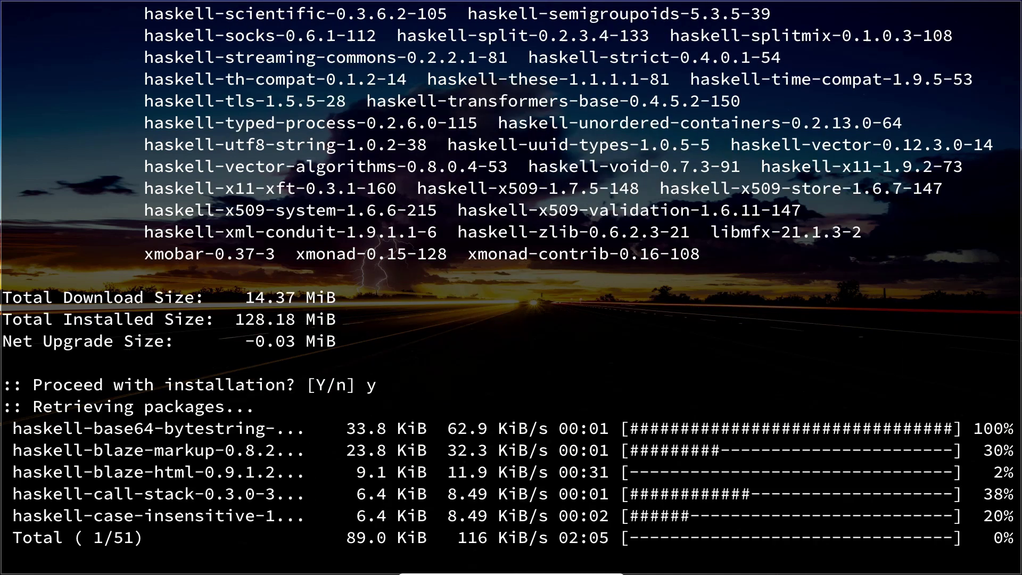